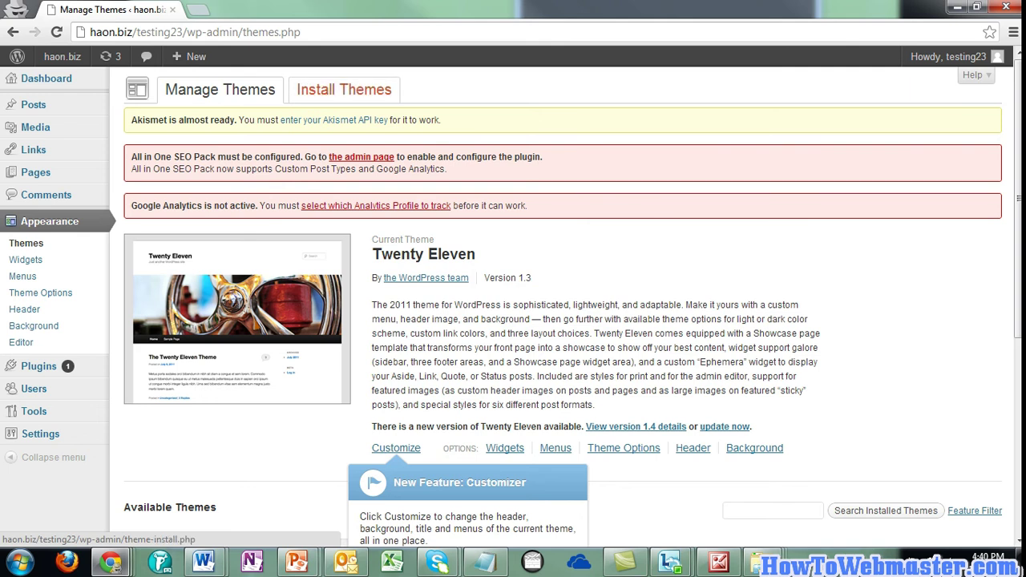
Search for installable themes using the feature filters Blue and Two Columns
{"action": "left_click", "coordinate": [344, 89]}
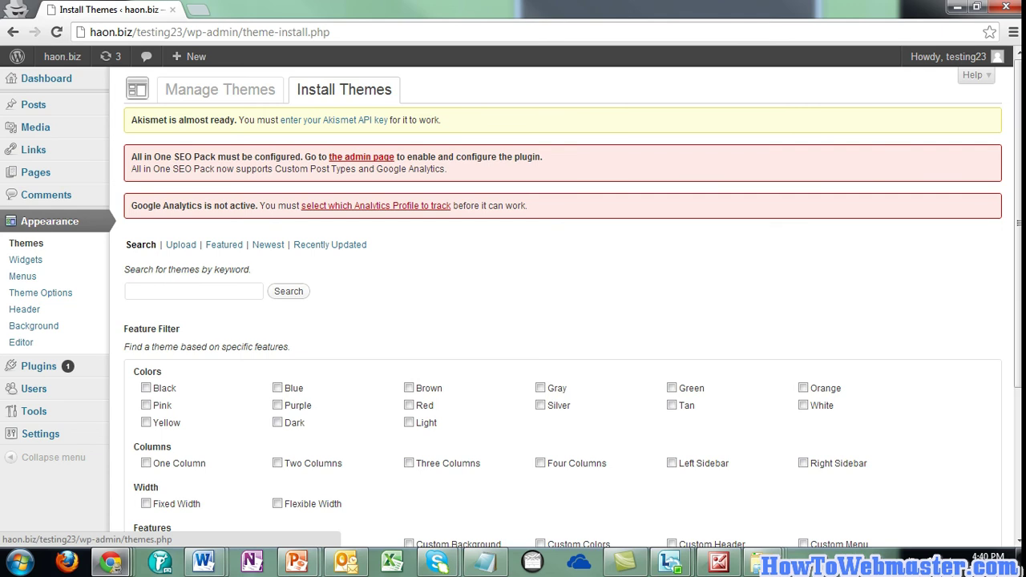
{"action": "scroll", "coordinate": [561, 320], "scroll_direction": "down", "scroll_amount": 2}
{"action": "scroll", "coordinate": [561, 321], "scroll_direction": "up", "scroll_amount": 2}
{"action": "left_click", "coordinate": [277, 388]}
{"action": "scroll", "coordinate": [561, 321], "scroll_direction": "down", "scroll_amount": 3}
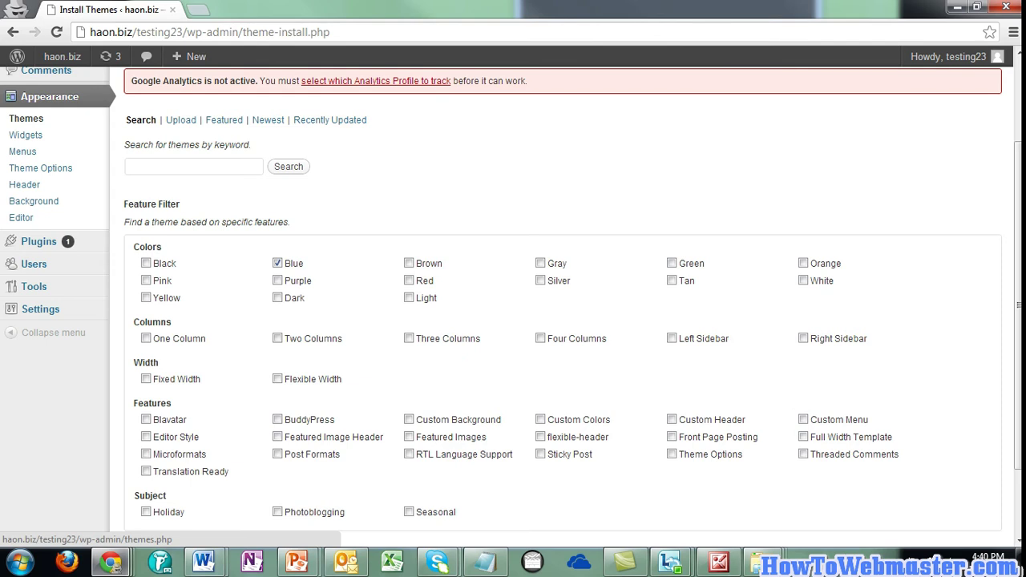
{"action": "left_click", "coordinate": [277, 338]}
{"action": "scroll", "coordinate": [277, 339], "scroll_direction": "down", "scroll_amount": 2}
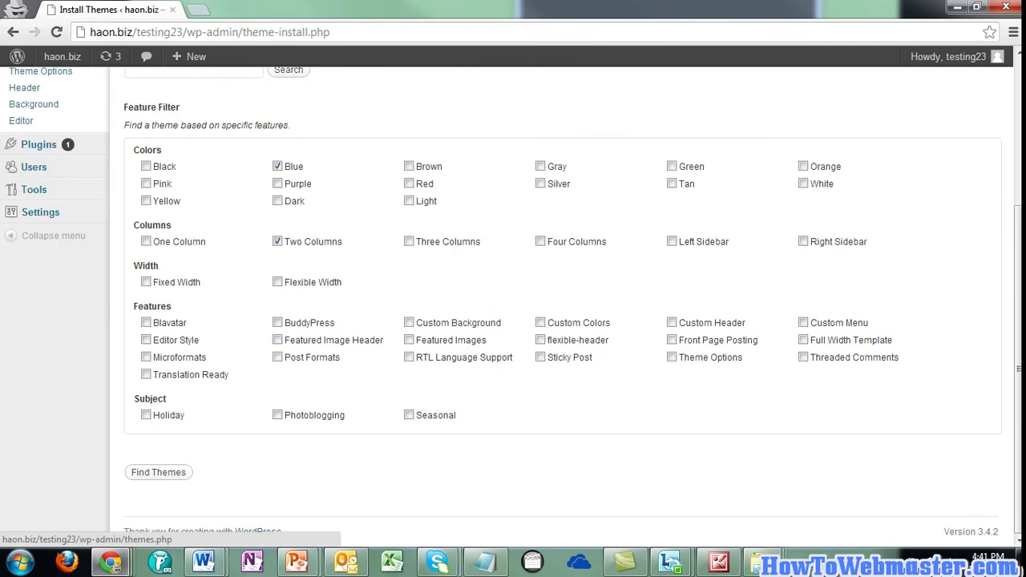
{"action": "scroll", "coordinate": [277, 339], "scroll_direction": "up", "scroll_amount": 5}
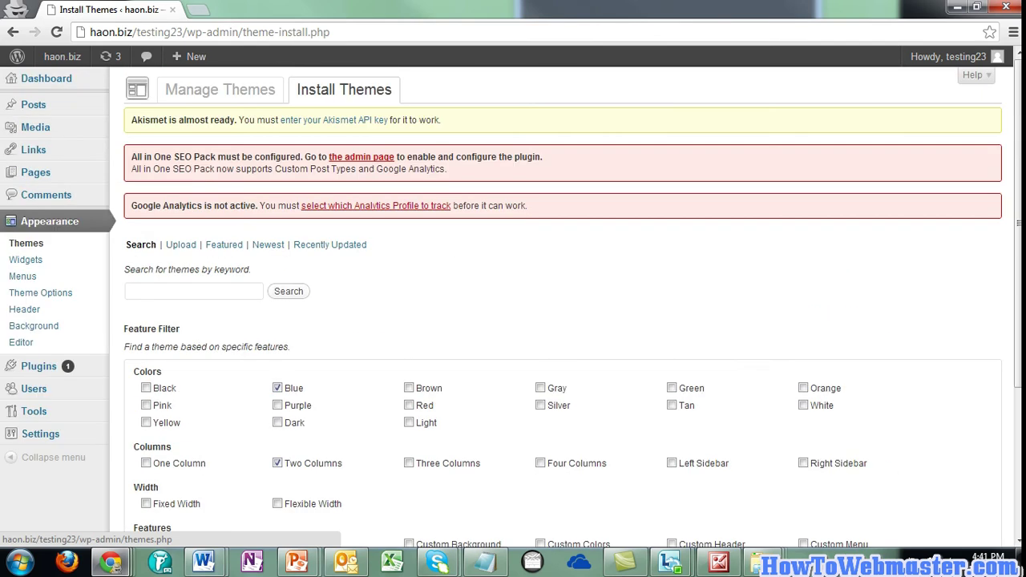
{"action": "scroll", "coordinate": [277, 339], "scroll_direction": "down", "scroll_amount": 5}
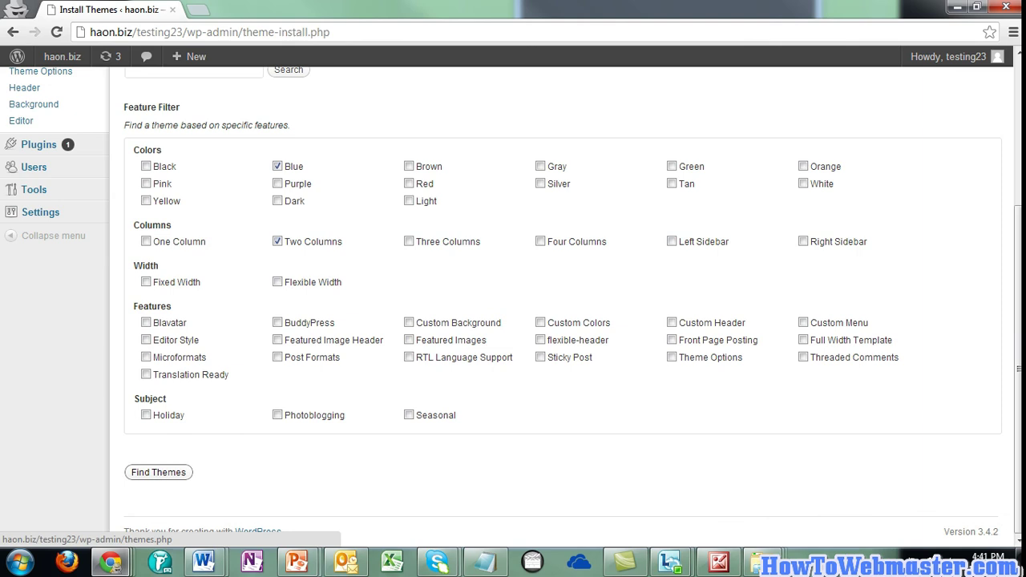
{"action": "left_click", "coordinate": [158, 472]}
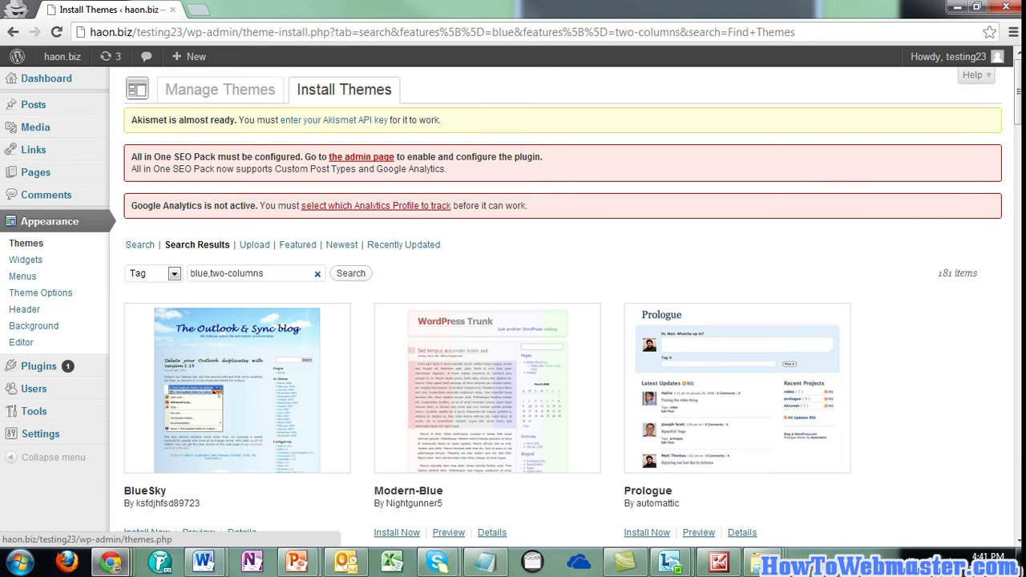
Look through the first theme results, preview the Modern-Blue theme and close its preview
{"action": "scroll", "coordinate": [441, 281], "scroll_direction": "down", "scroll_amount": 4}
{"action": "scroll", "coordinate": [441, 281], "scroll_direction": "down", "scroll_amount": 7}
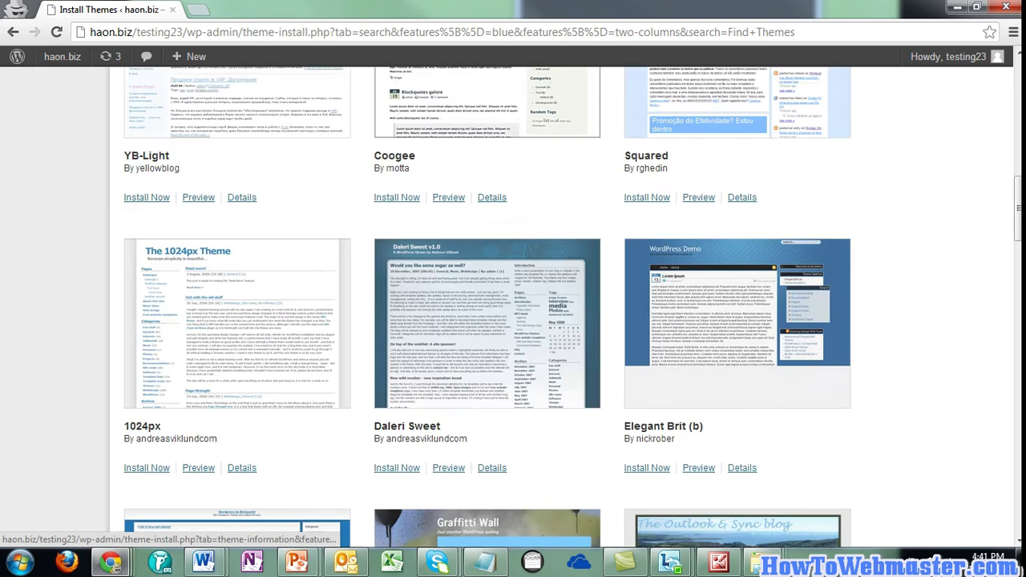
{"action": "scroll", "coordinate": [449, 281], "scroll_direction": "down", "scroll_amount": 14}
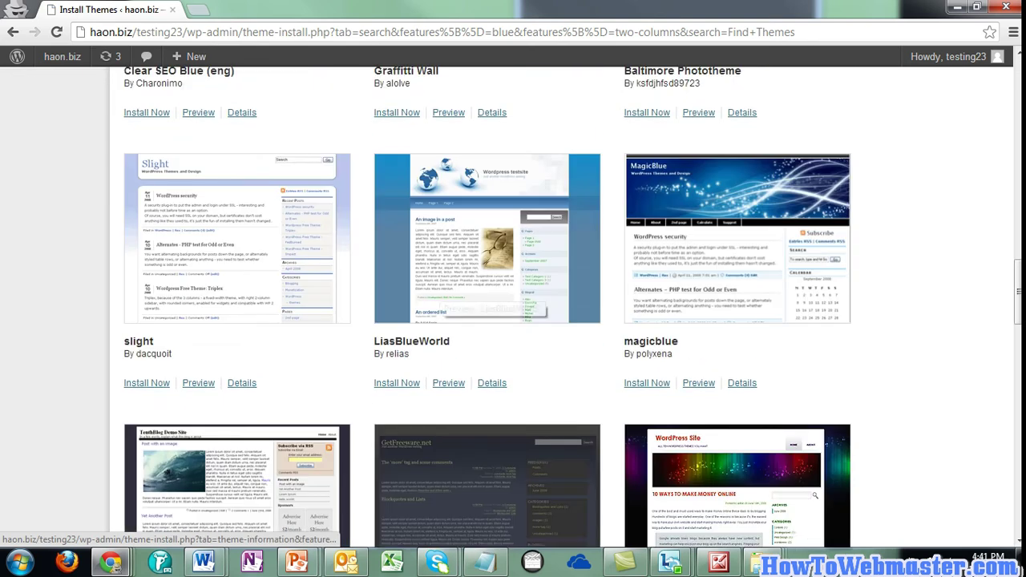
{"action": "scroll", "coordinate": [448, 292], "scroll_direction": "up", "scroll_amount": 14}
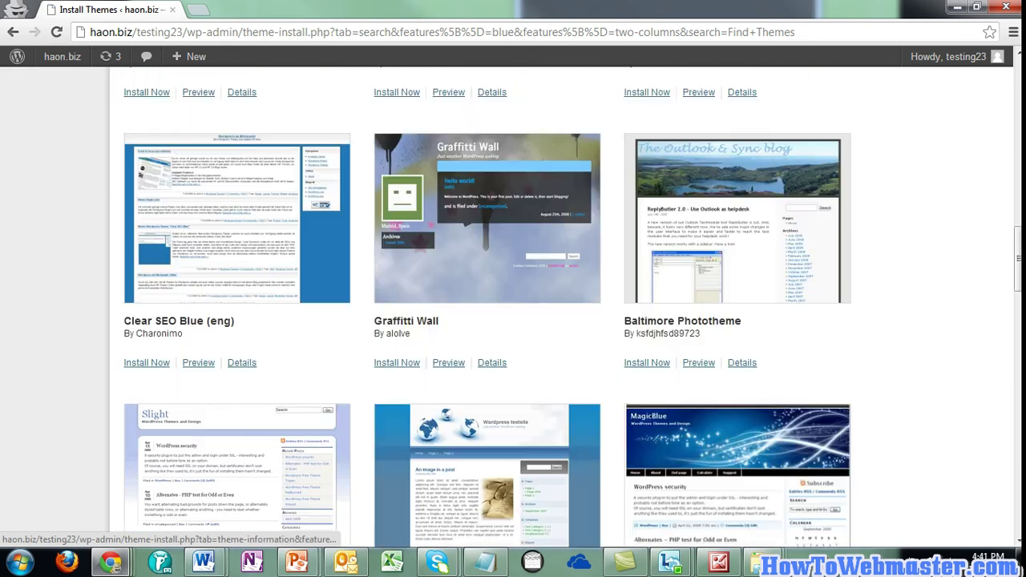
{"action": "scroll", "coordinate": [449, 292], "scroll_direction": "up", "scroll_amount": 10}
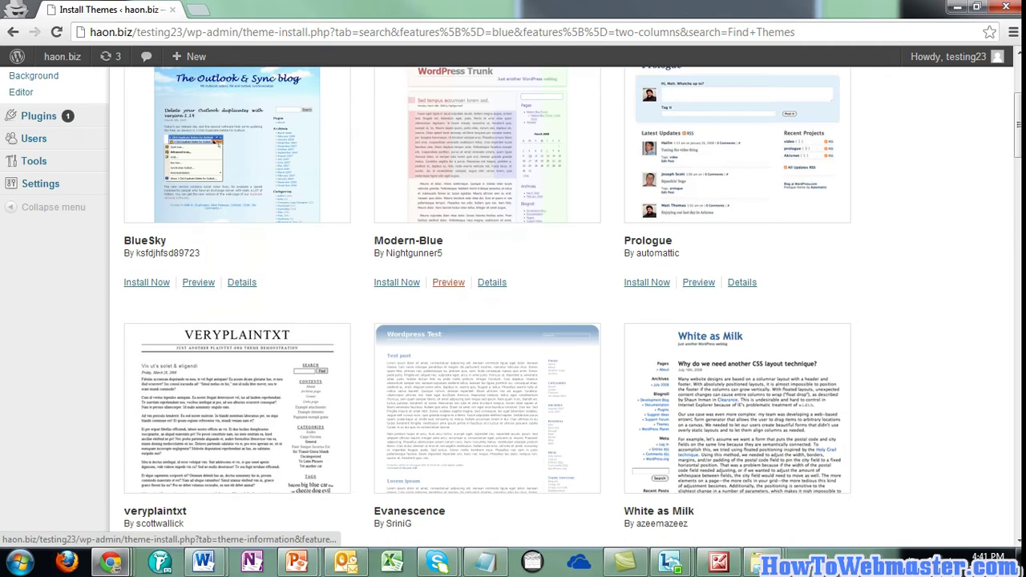
{"action": "scroll", "coordinate": [449, 282], "scroll_direction": "down", "scroll_amount": 3}
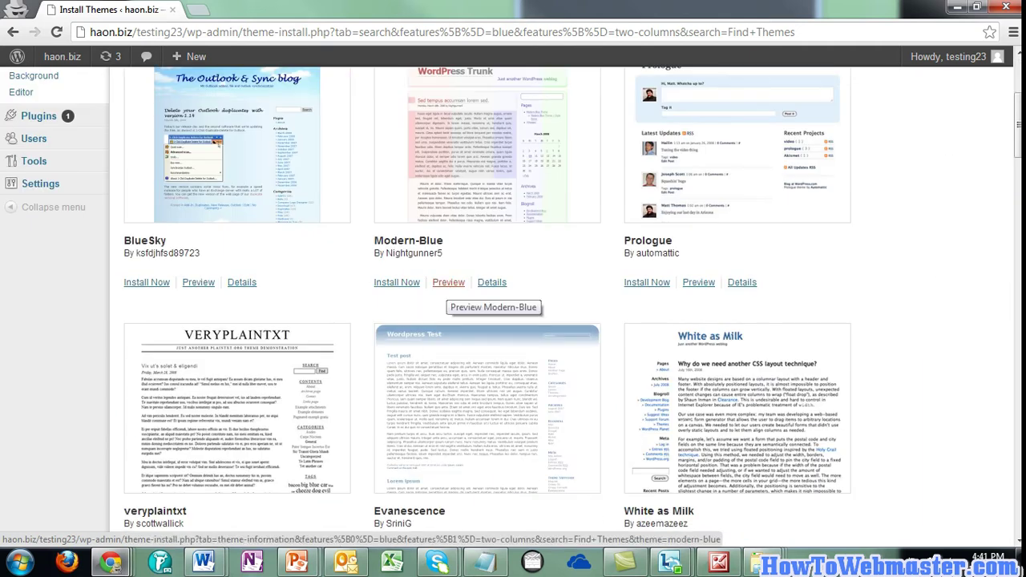
{"action": "left_click", "coordinate": [448, 282]}
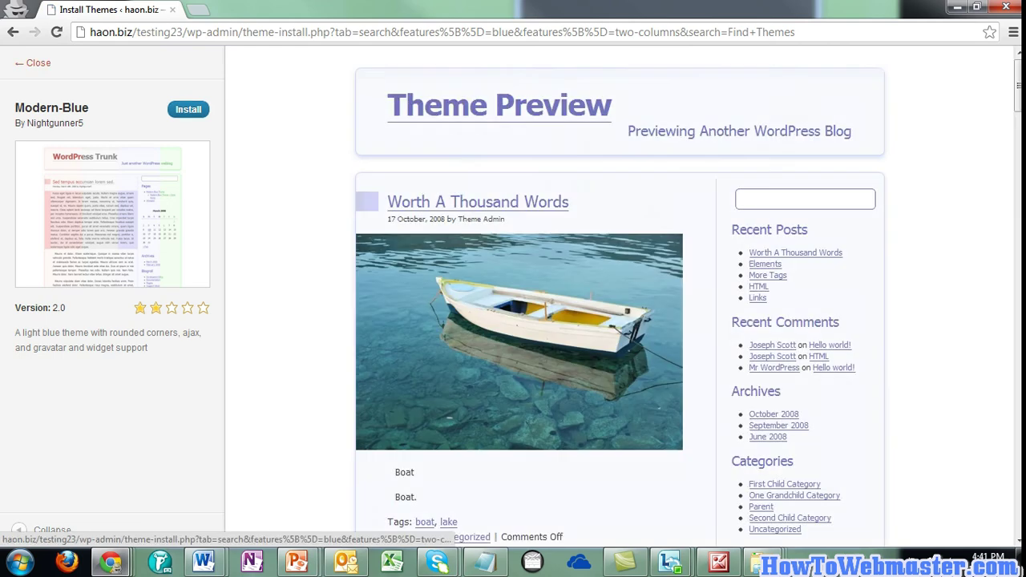
{"action": "left_click", "coordinate": [33, 62]}
Examine the designs across the pages of blue two-column theme results for a suitable theme
{"action": "scroll", "coordinate": [487, 321], "scroll_direction": "down", "scroll_amount": 8}
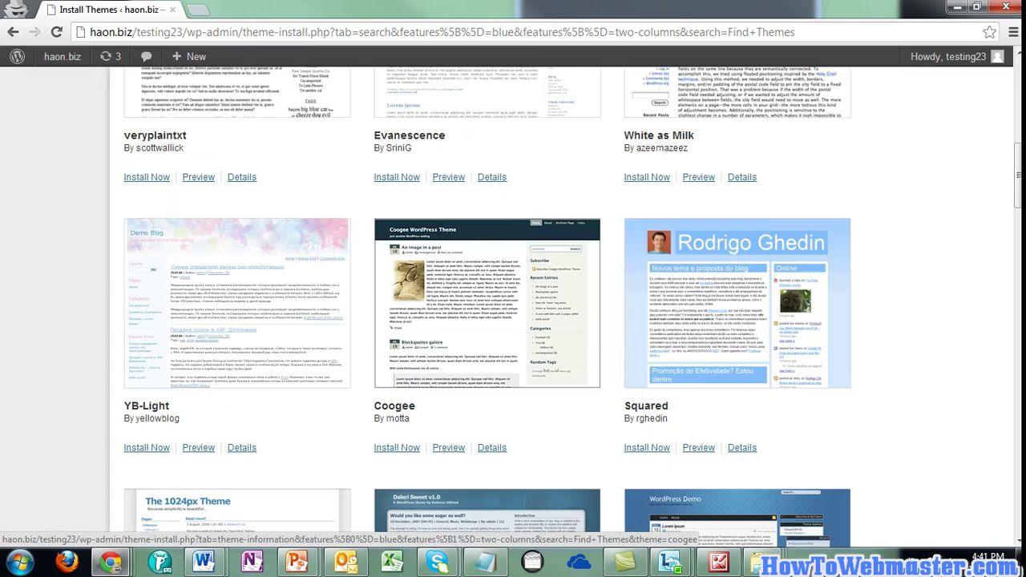
{"action": "scroll", "coordinate": [505, 357], "scroll_direction": "down", "scroll_amount": 8}
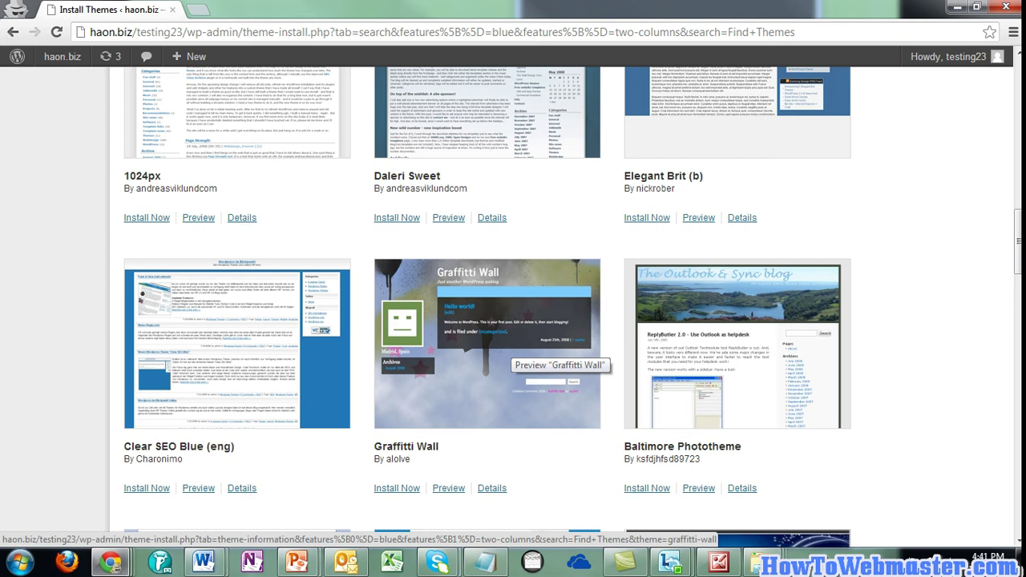
{"action": "scroll", "coordinate": [509, 349], "scroll_direction": "down", "scroll_amount": 3}
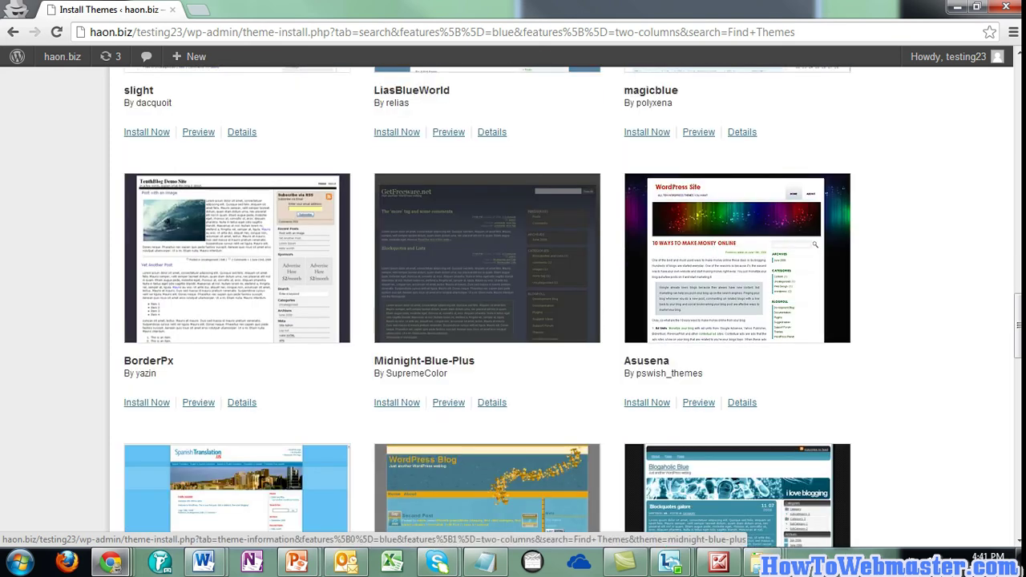
{"action": "scroll", "coordinate": [510, 350], "scroll_direction": "down", "scroll_amount": 2}
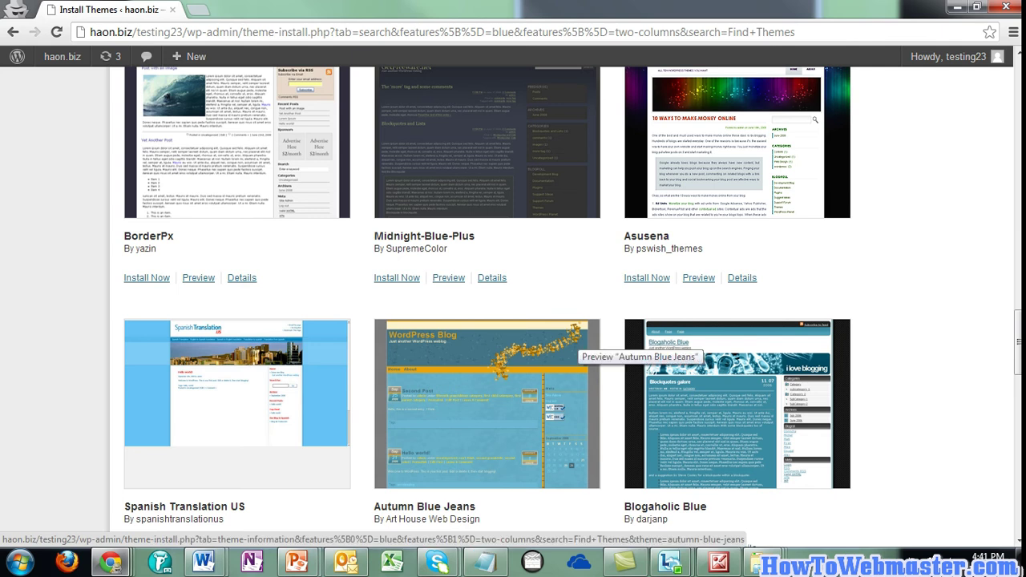
{"action": "scroll", "coordinate": [569, 345], "scroll_direction": "down", "scroll_amount": 6}
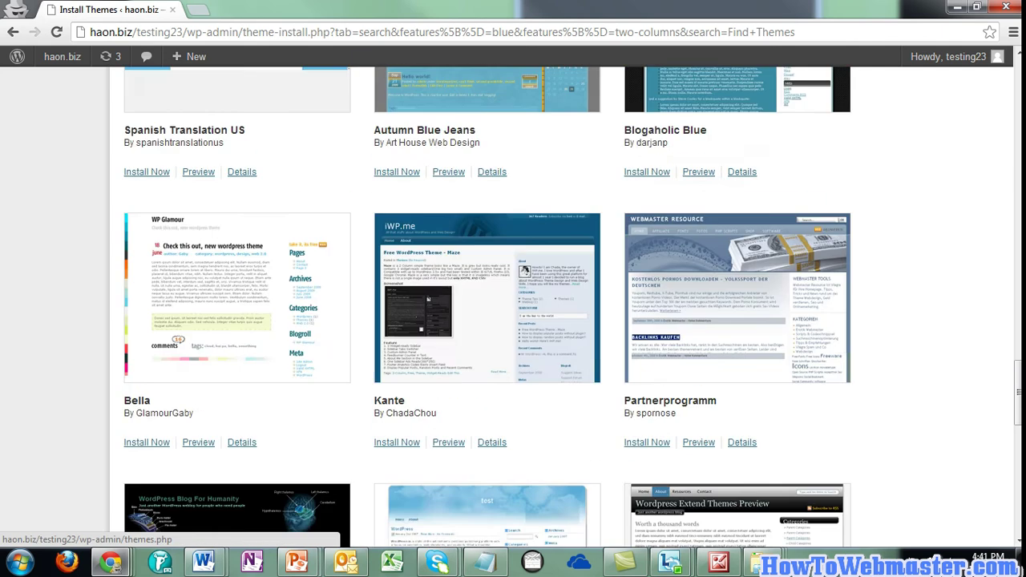
{"action": "scroll", "coordinate": [569, 345], "scroll_direction": "down", "scroll_amount": 3}
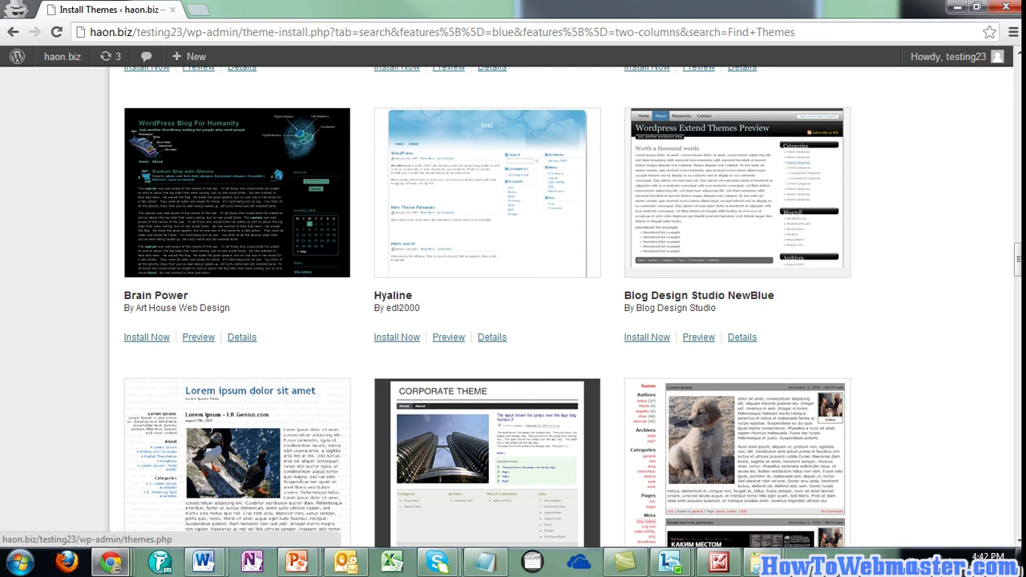
{"action": "scroll", "coordinate": [513, 304], "scroll_direction": "down", "scroll_amount": 15}
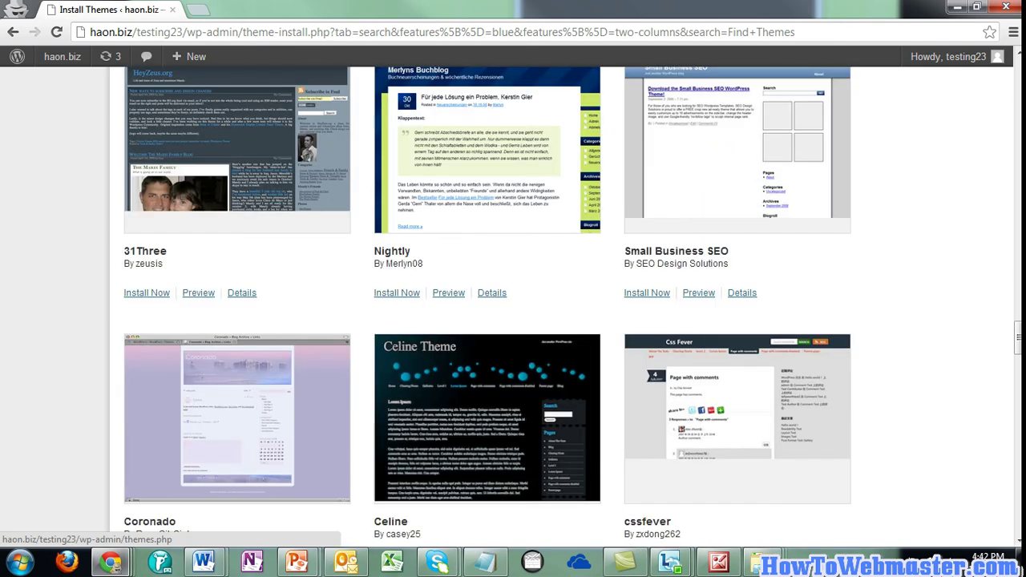
{"action": "scroll", "coordinate": [512, 305], "scroll_direction": "down", "scroll_amount": 8}
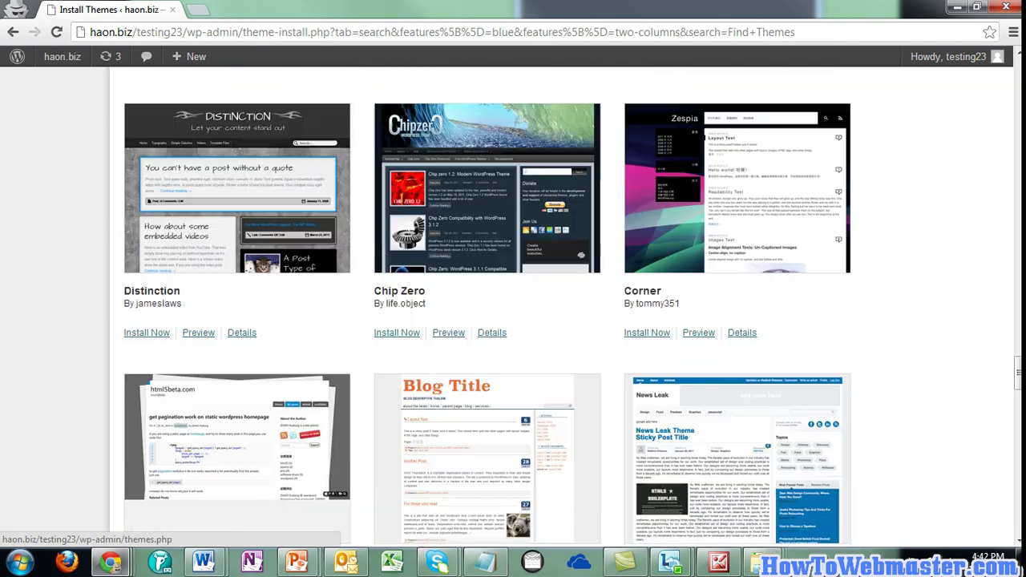
{"action": "scroll", "coordinate": [513, 305], "scroll_direction": "down", "scroll_amount": 4}
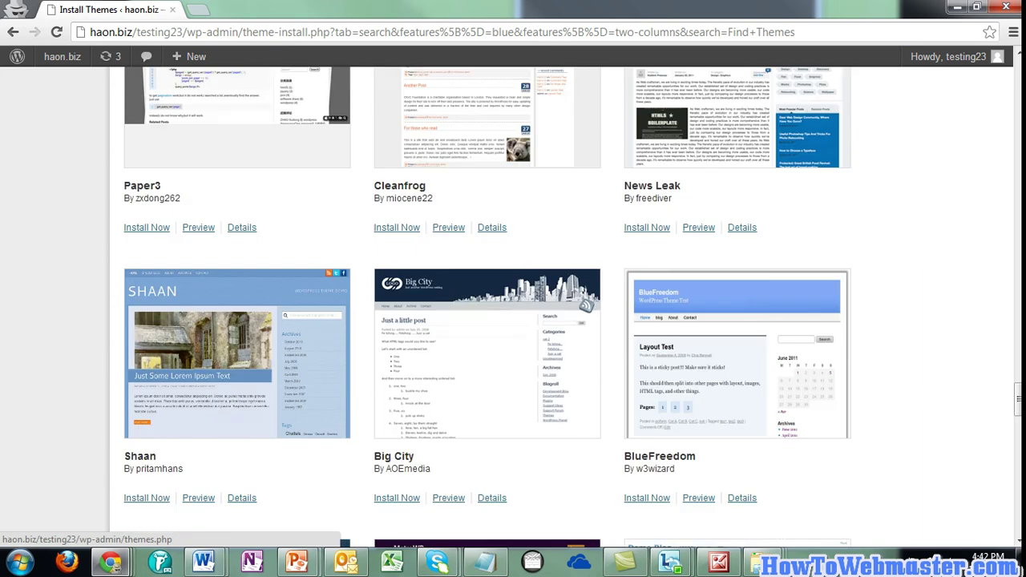
{"action": "scroll", "coordinate": [512, 305], "scroll_direction": "down", "scroll_amount": 2}
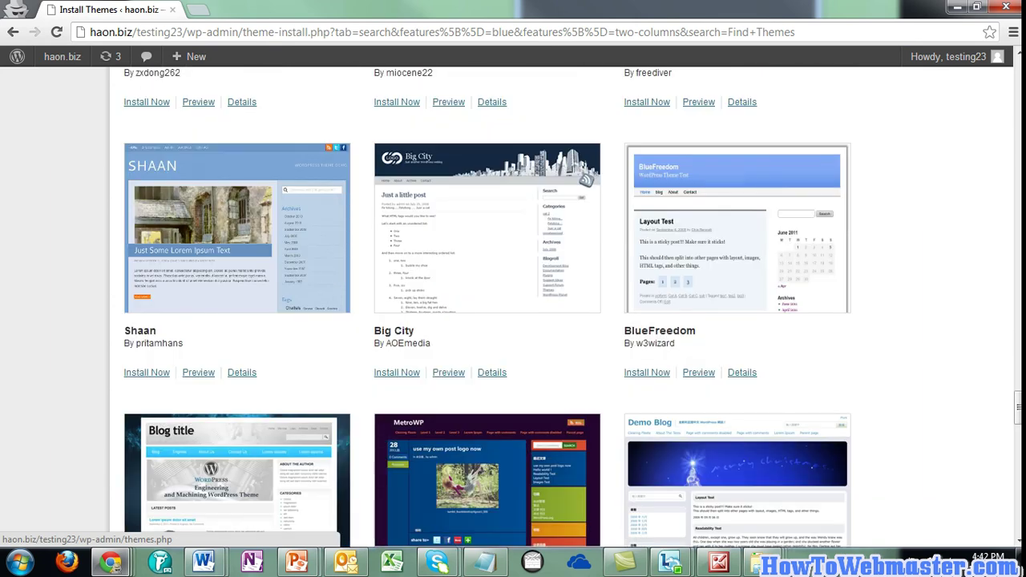
{"action": "scroll", "coordinate": [513, 305], "scroll_direction": "down", "scroll_amount": 8}
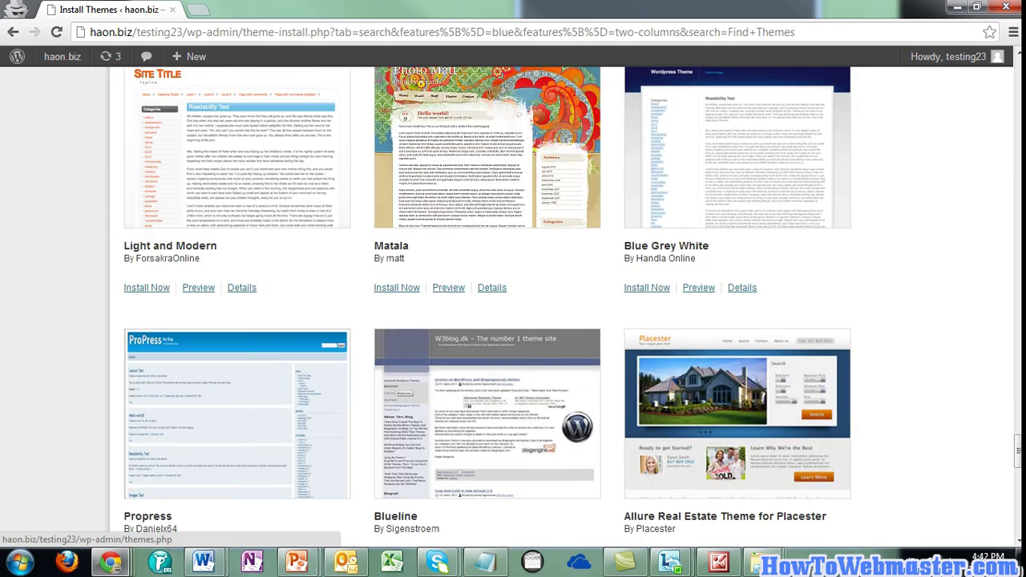
{"action": "scroll", "coordinate": [513, 305], "scroll_direction": "down", "scroll_amount": 5}
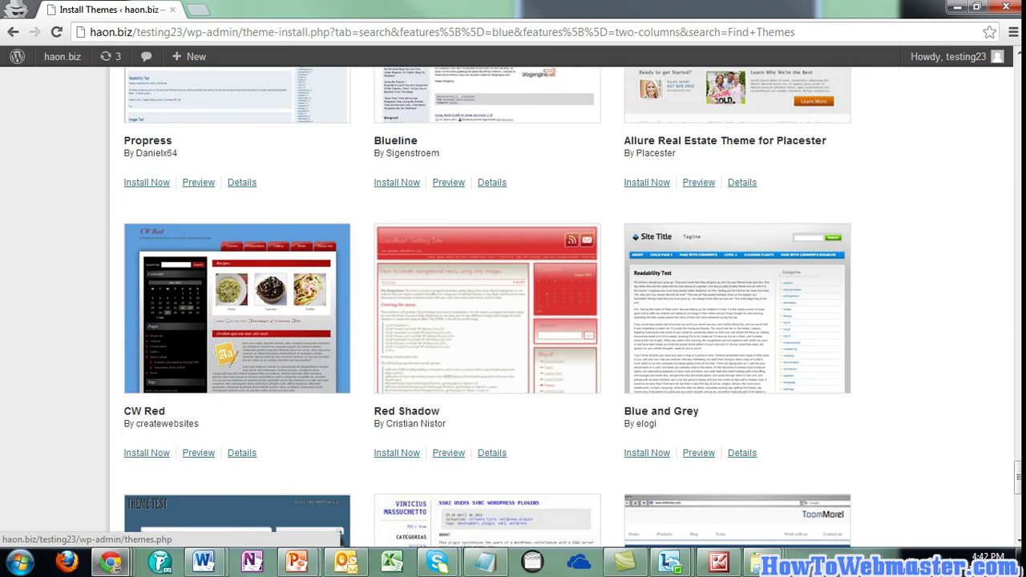
{"action": "scroll", "coordinate": [513, 304], "scroll_direction": "up", "scroll_amount": 2}
{"action": "scroll", "coordinate": [513, 305], "scroll_direction": "down", "scroll_amount": 4}
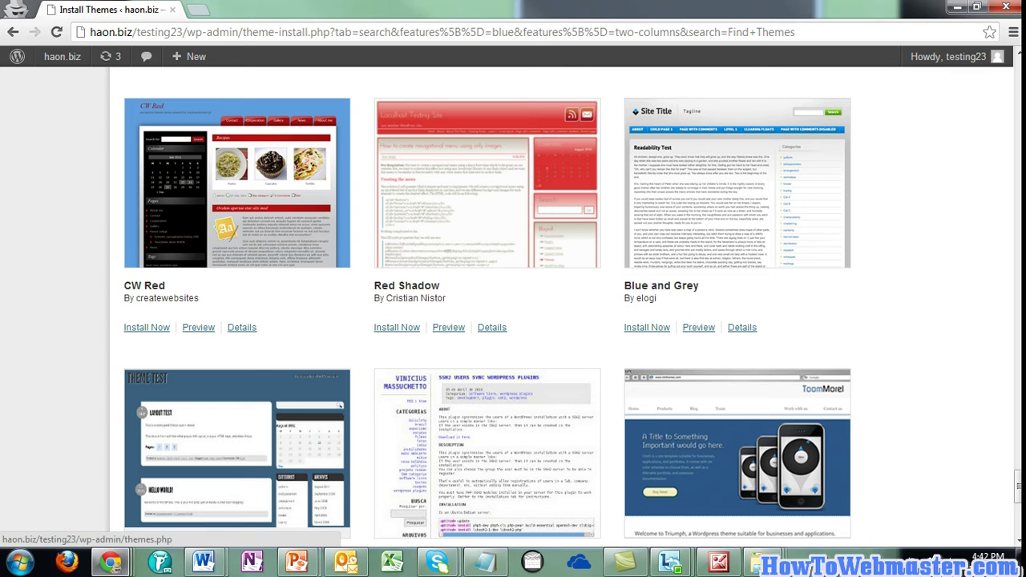
{"action": "scroll", "coordinate": [513, 305], "scroll_direction": "down", "scroll_amount": 4}
{"action": "scroll", "coordinate": [513, 304], "scroll_direction": "down", "scroll_amount": 1}
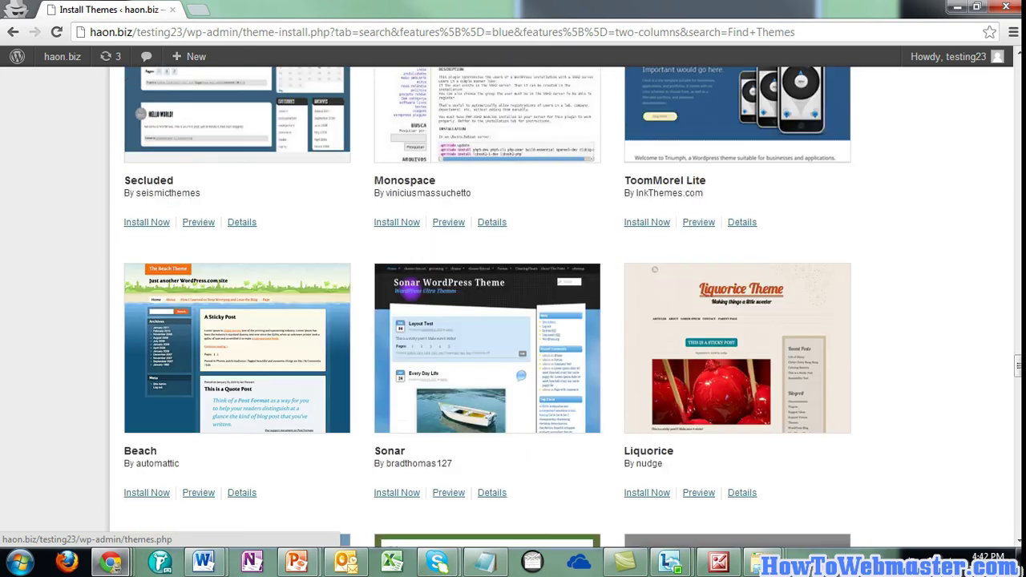
{"action": "scroll", "coordinate": [513, 305], "scroll_direction": "down", "scroll_amount": 8}
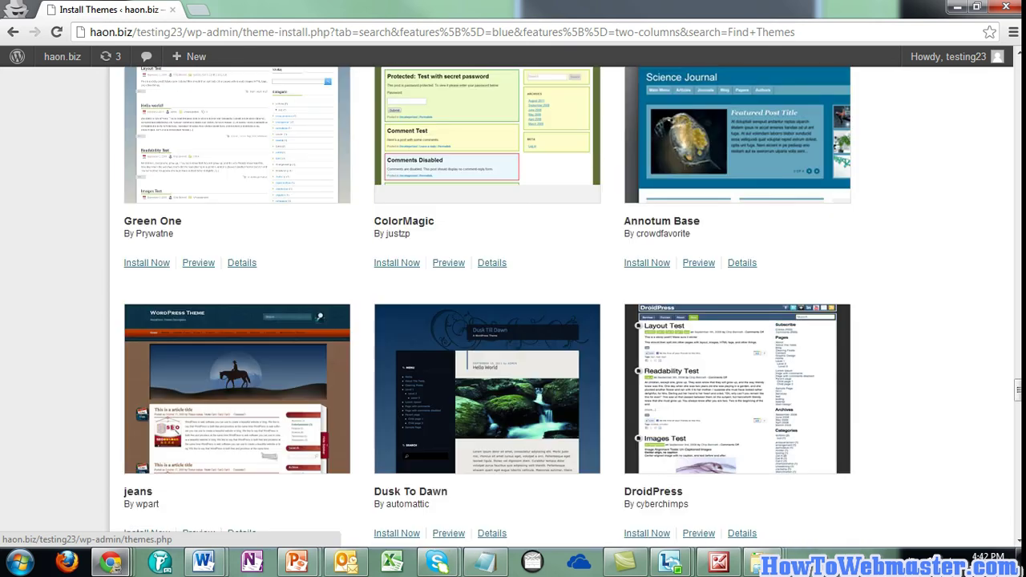
Install the Dusk To Dawn theme, view its live preview and leave the preview without activating it
{"action": "scroll", "coordinate": [513, 304], "scroll_direction": "down", "scroll_amount": 2}
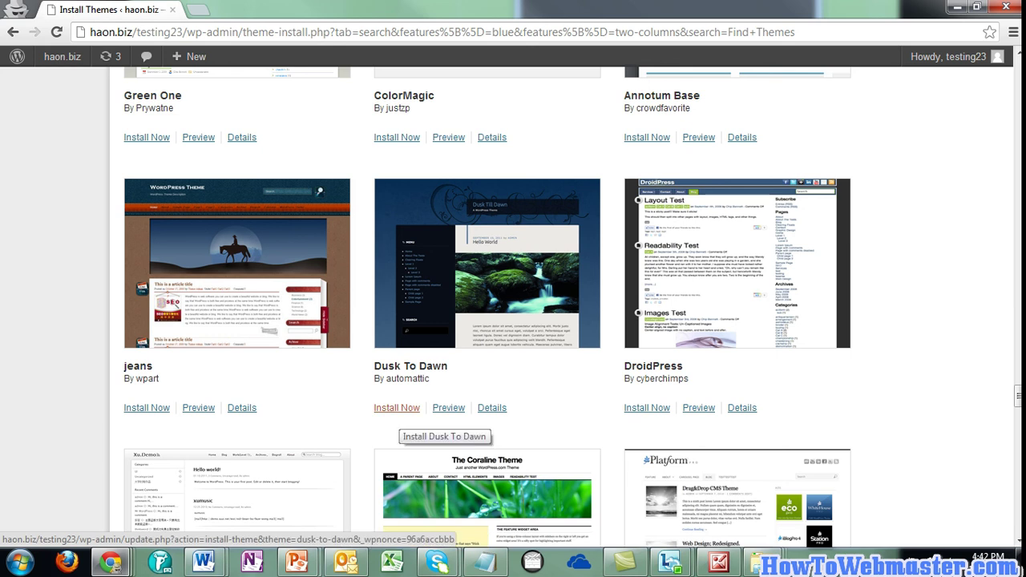
{"action": "left_click", "coordinate": [397, 408]}
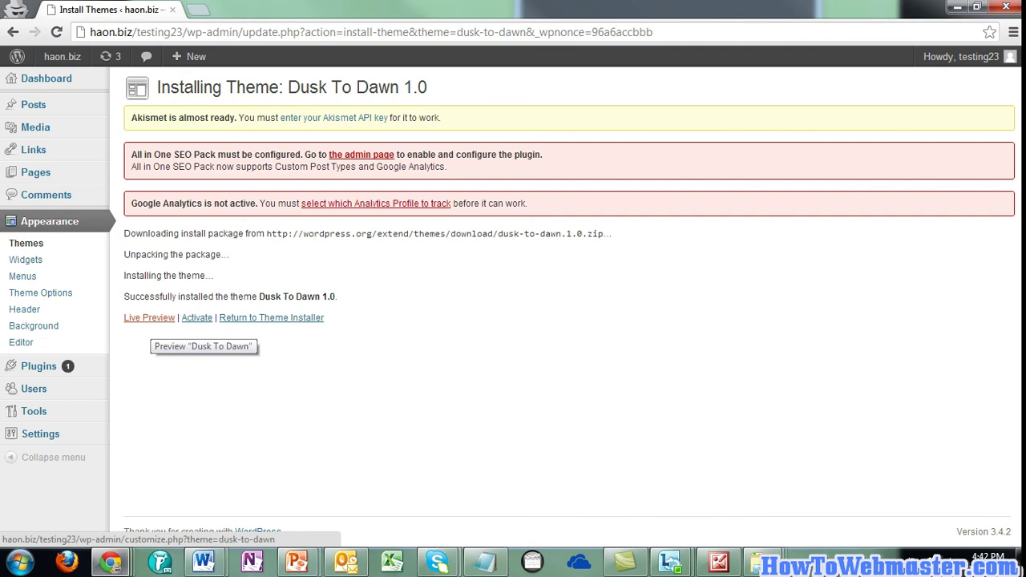
{"action": "left_click", "coordinate": [149, 317]}
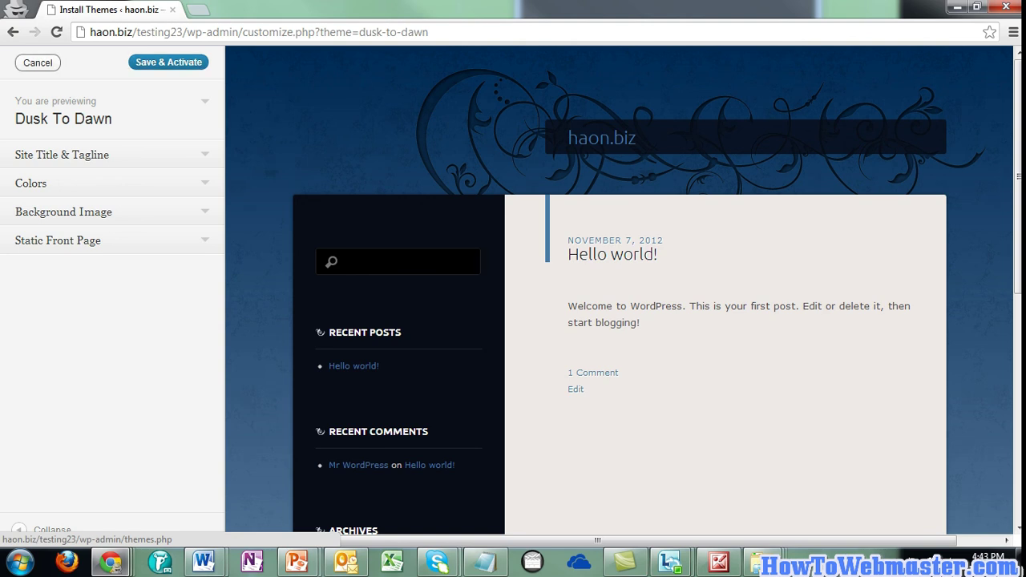
{"action": "left_click", "coordinate": [37, 63]}
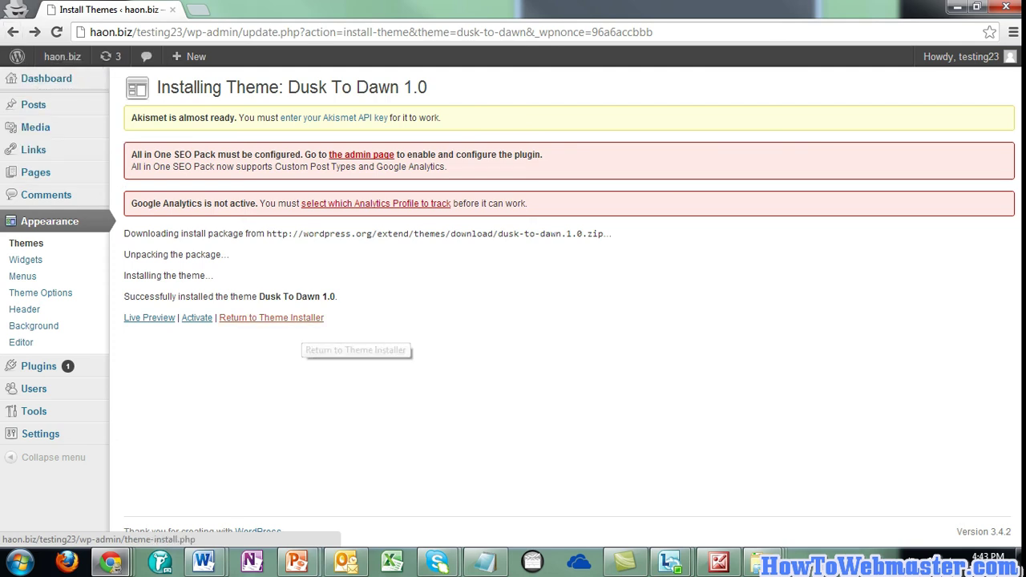
Return to the theme installer and search for themes with the filters White and Three Columns
{"action": "left_click", "coordinate": [303, 319]}
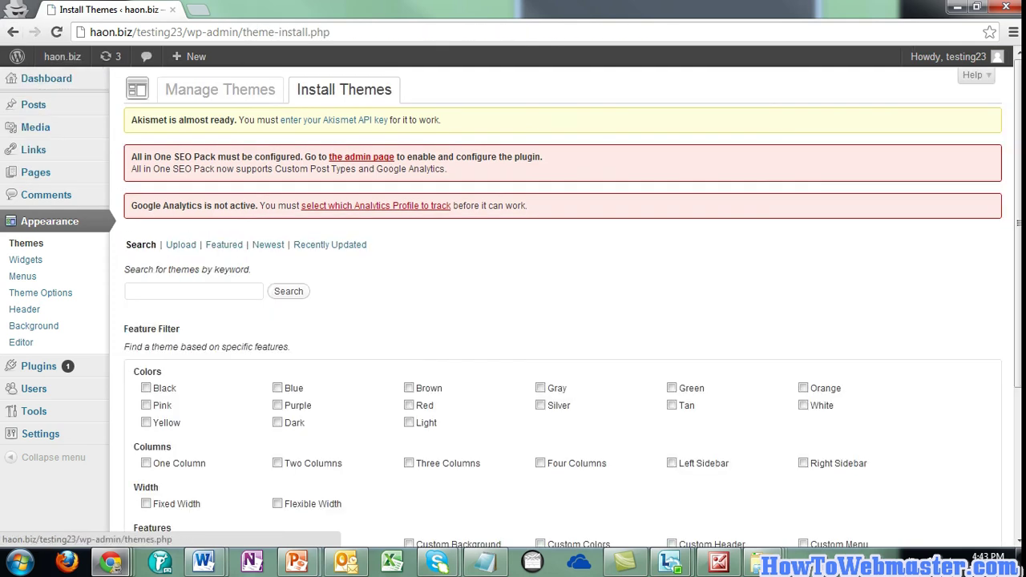
{"action": "scroll", "coordinate": [561, 321], "scroll_direction": "down", "scroll_amount": 5}
{"action": "scroll", "coordinate": [561, 320], "scroll_direction": "up", "scroll_amount": 3}
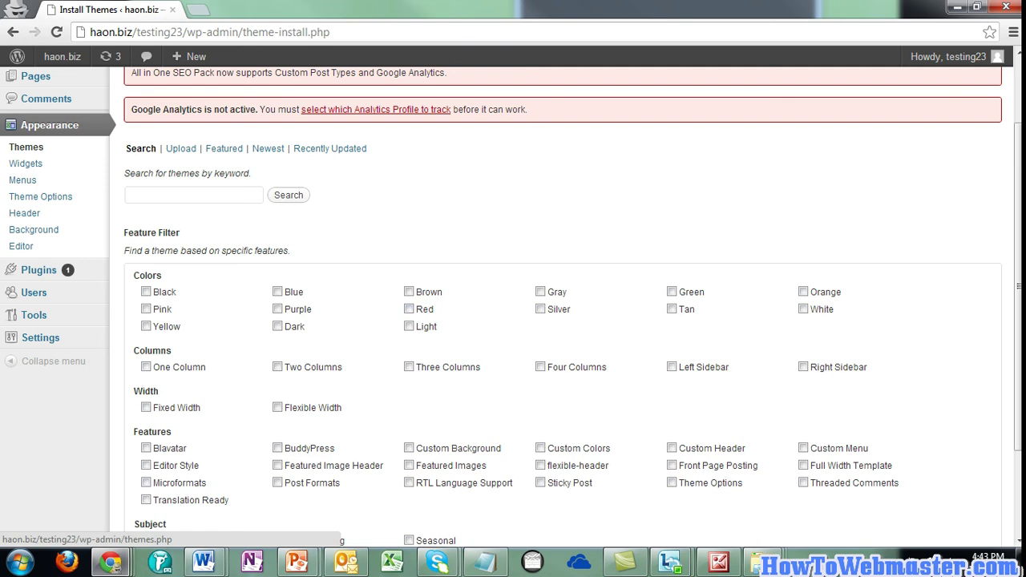
{"action": "left_click", "coordinate": [803, 309]}
{"action": "left_click", "coordinate": [408, 366]}
{"action": "scroll", "coordinate": [408, 366], "scroll_direction": "down", "scroll_amount": 3}
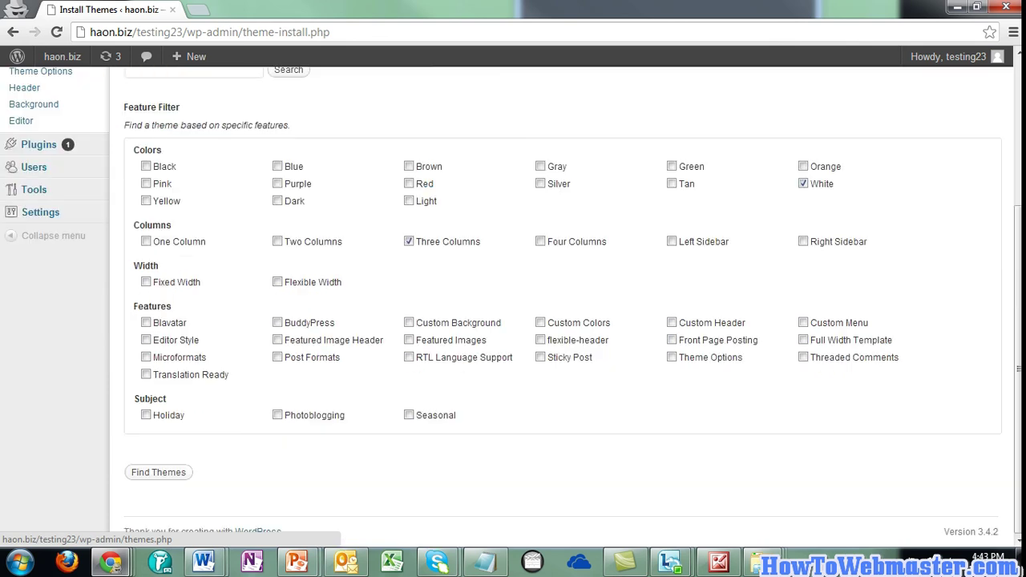
{"action": "left_click", "coordinate": [157, 472]}
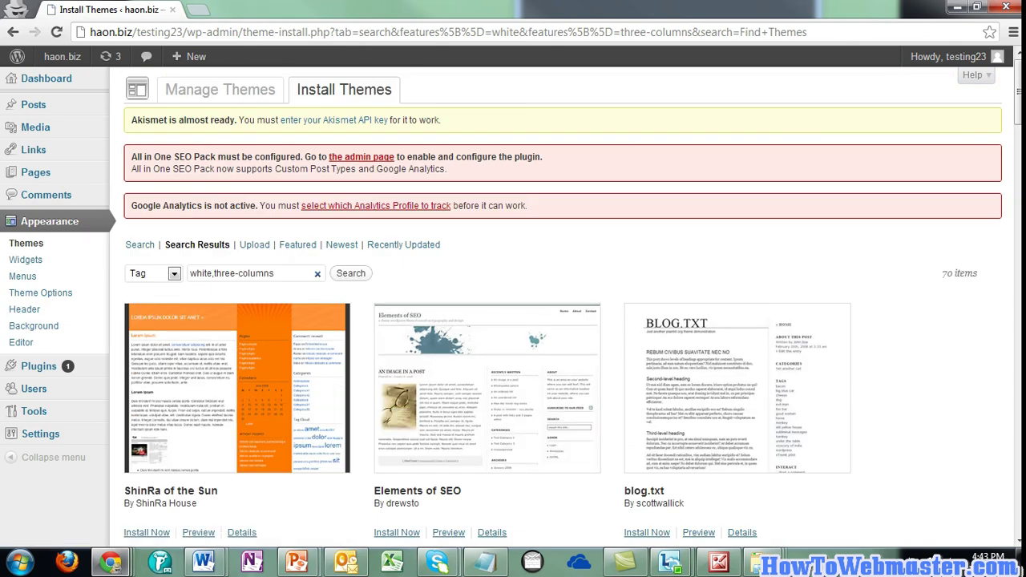
Examine the theme designs in the white three-column search results for a suitable theme
{"action": "scroll", "coordinate": [677, 313], "scroll_direction": "down", "scroll_amount": 2}
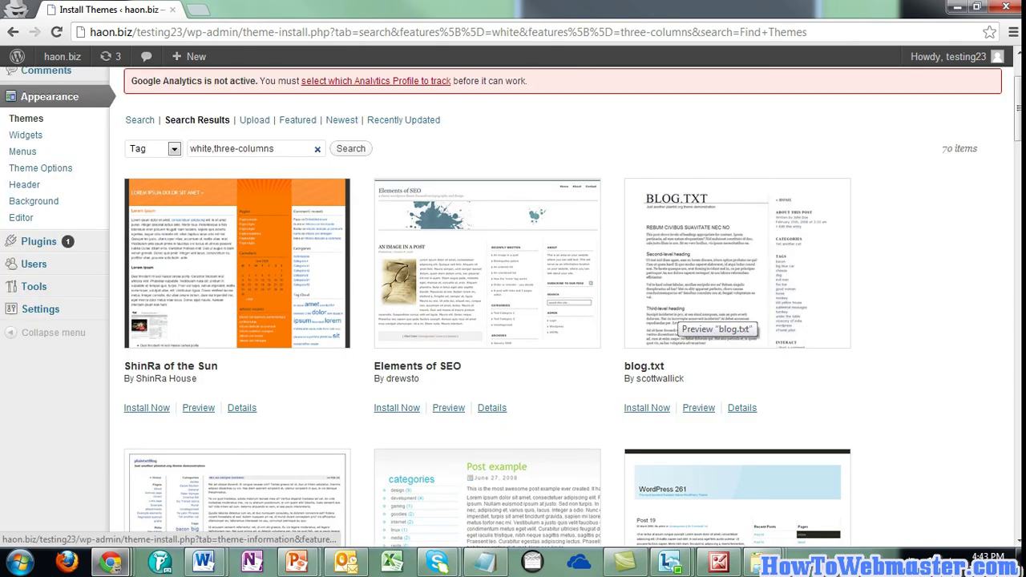
{"action": "scroll", "coordinate": [677, 312], "scroll_direction": "down", "scroll_amount": 3}
{"action": "scroll", "coordinate": [513, 305], "scroll_direction": "down", "scroll_amount": 3}
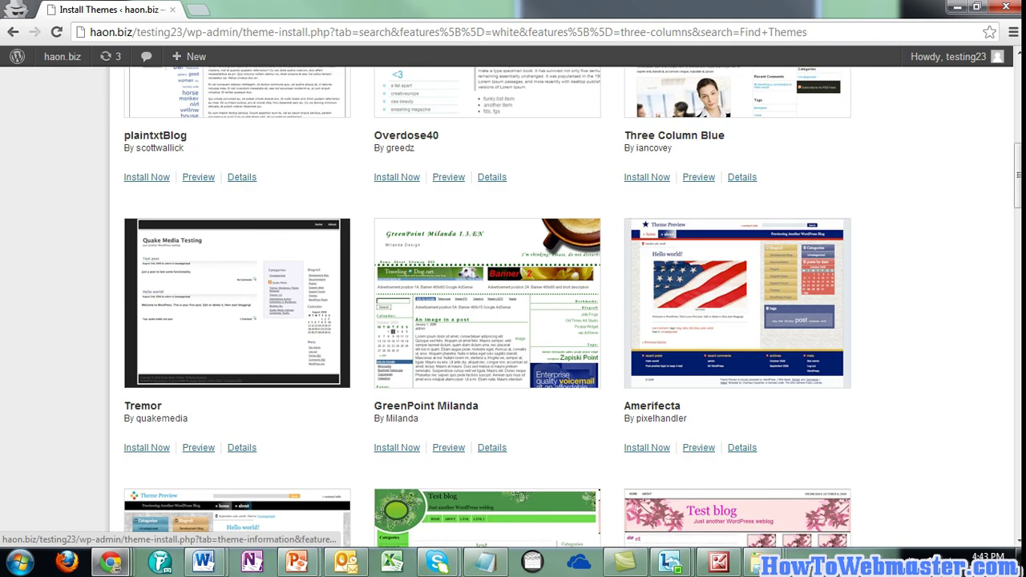
{"action": "scroll", "coordinate": [670, 322], "scroll_direction": "down", "scroll_amount": 3}
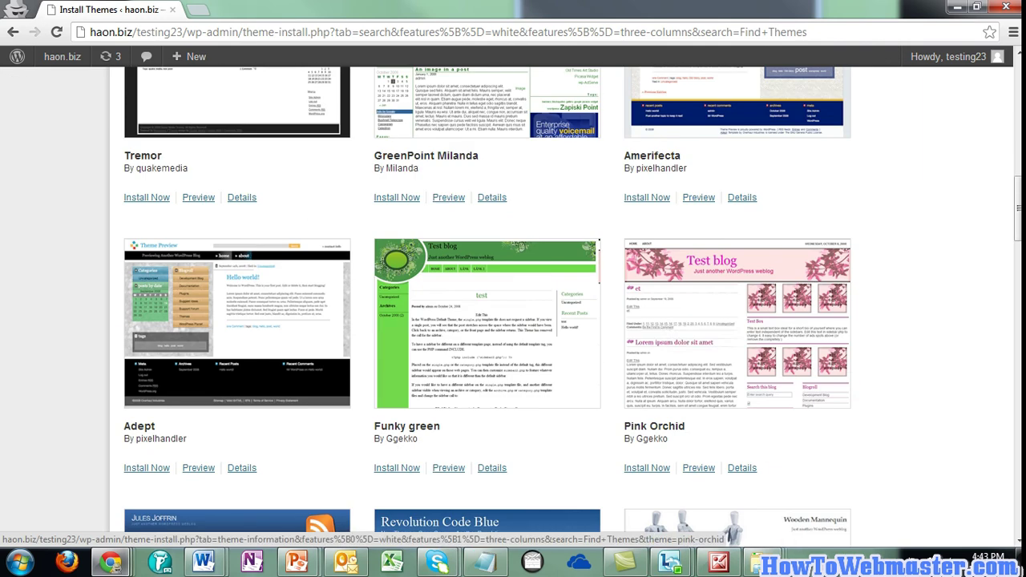
{"action": "scroll", "coordinate": [670, 322], "scroll_direction": "down", "scroll_amount": 3}
{"action": "scroll", "coordinate": [737, 343], "scroll_direction": "down", "scroll_amount": 3}
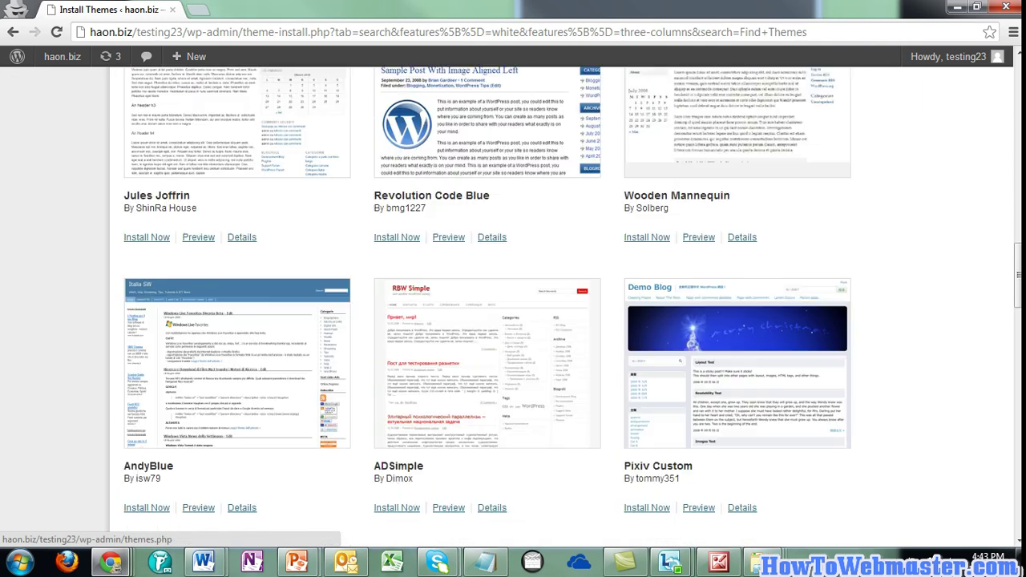
{"action": "scroll", "coordinate": [721, 330], "scroll_direction": "down", "scroll_amount": 3}
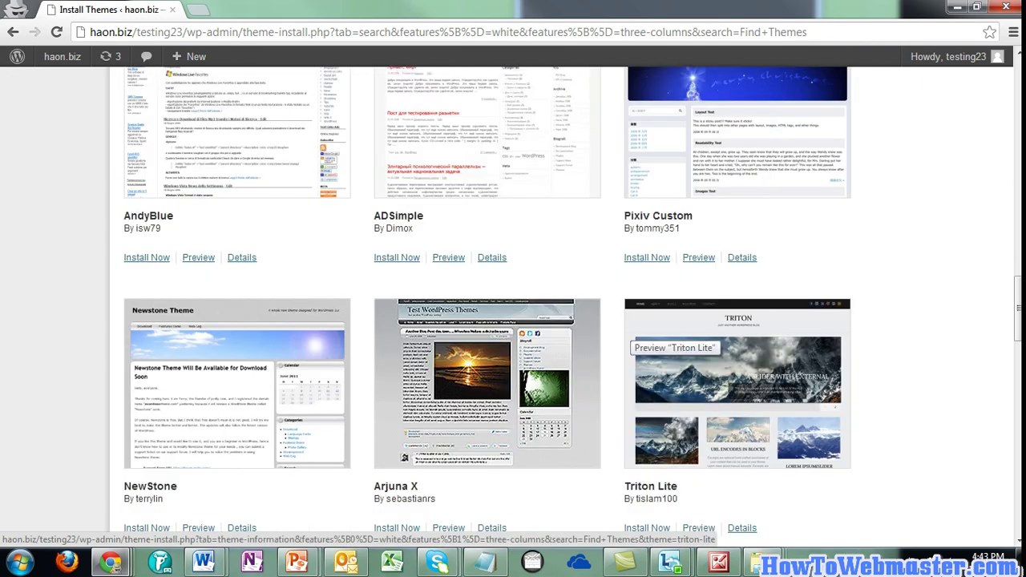
{"action": "scroll", "coordinate": [676, 345], "scroll_direction": "down", "scroll_amount": 3}
{"action": "scroll", "coordinate": [641, 336], "scroll_direction": "down", "scroll_amount": 3}
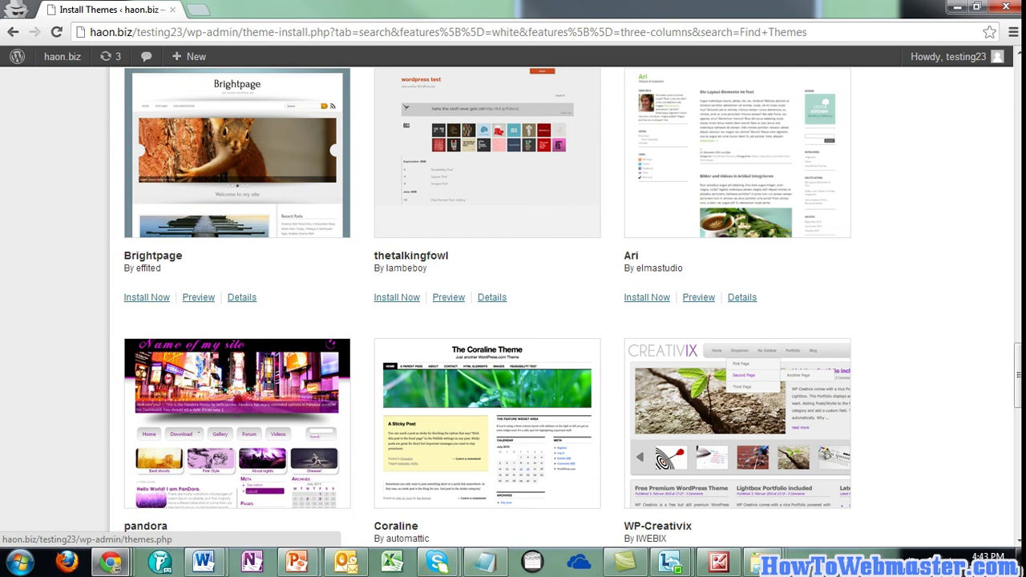
{"action": "scroll", "coordinate": [646, 317], "scroll_direction": "down", "scroll_amount": 3}
{"action": "scroll", "coordinate": [646, 317], "scroll_direction": "down", "scroll_amount": 5}
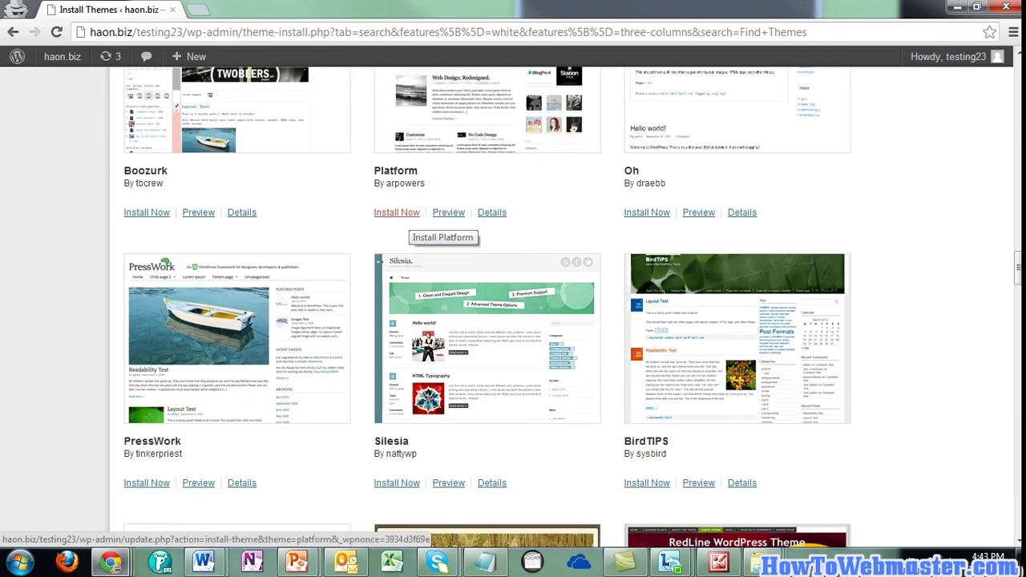
Install the Platform theme, check its live preview, and save and activate it for the site
{"action": "left_click", "coordinate": [404, 213]}
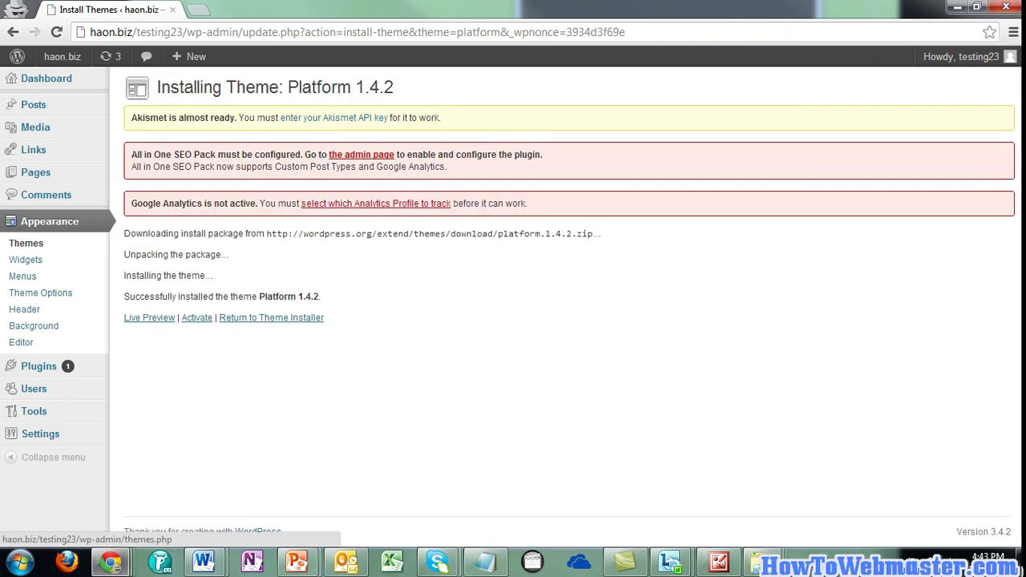
{"action": "left_click", "coordinate": [149, 317]}
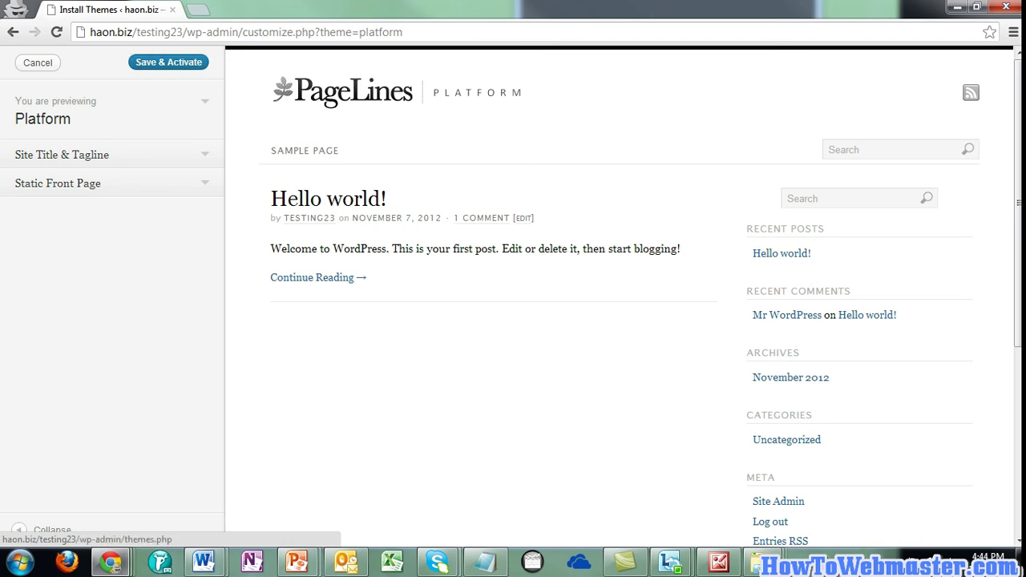
{"action": "left_click", "coordinate": [130, 62]}
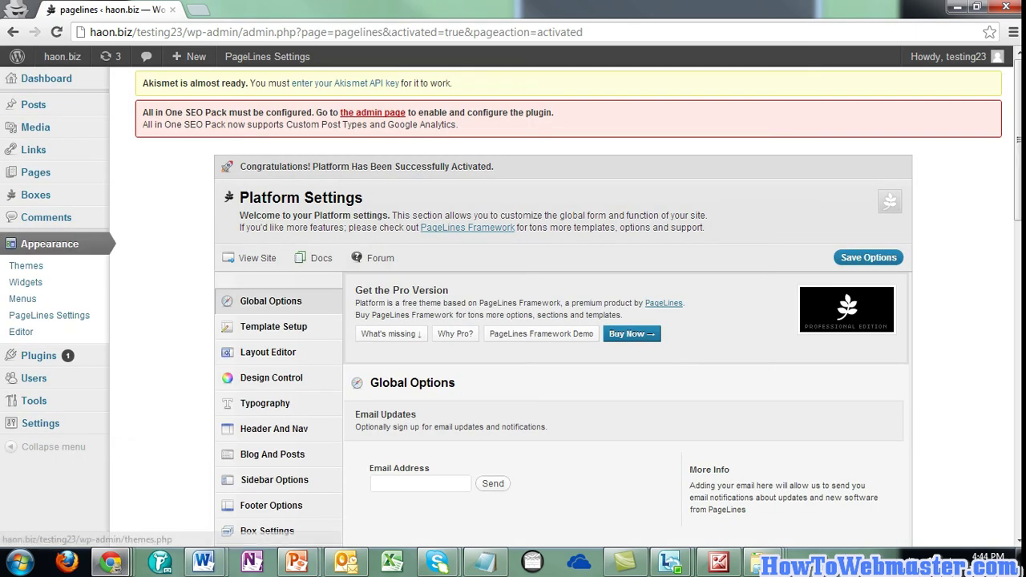
Visit the site's front page to view the Platform theme, and minimize the browser to return to the presentation slide
{"action": "mouse_move", "coordinate": [62, 56]}
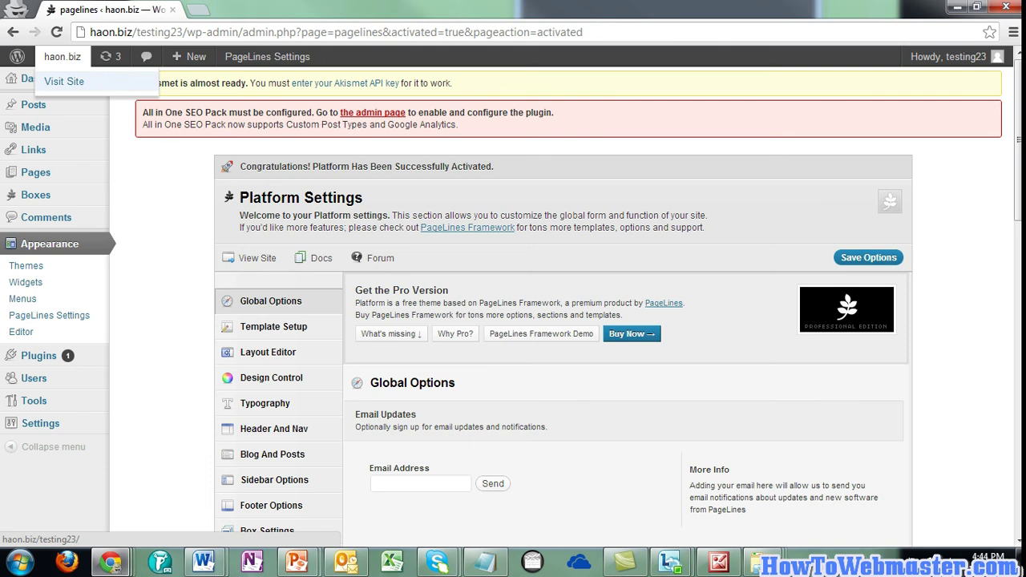
{"action": "left_click", "coordinate": [65, 81]}
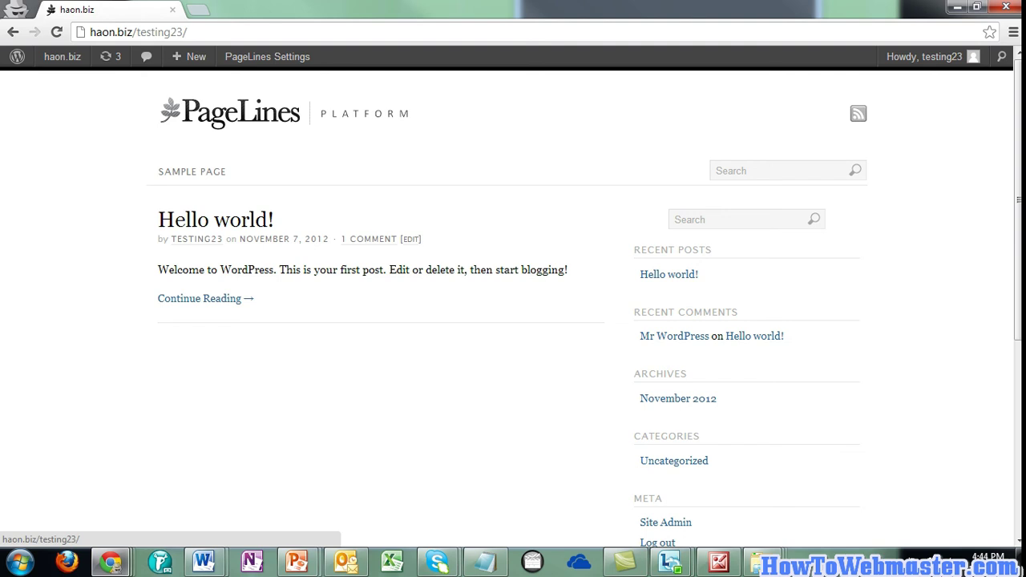
{"action": "left_click", "coordinate": [957, 6]}
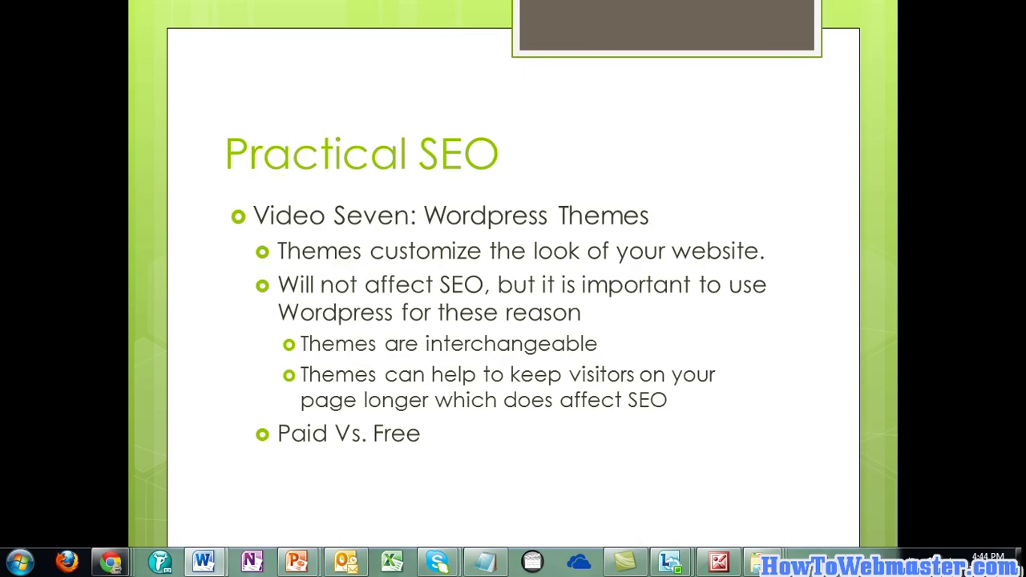